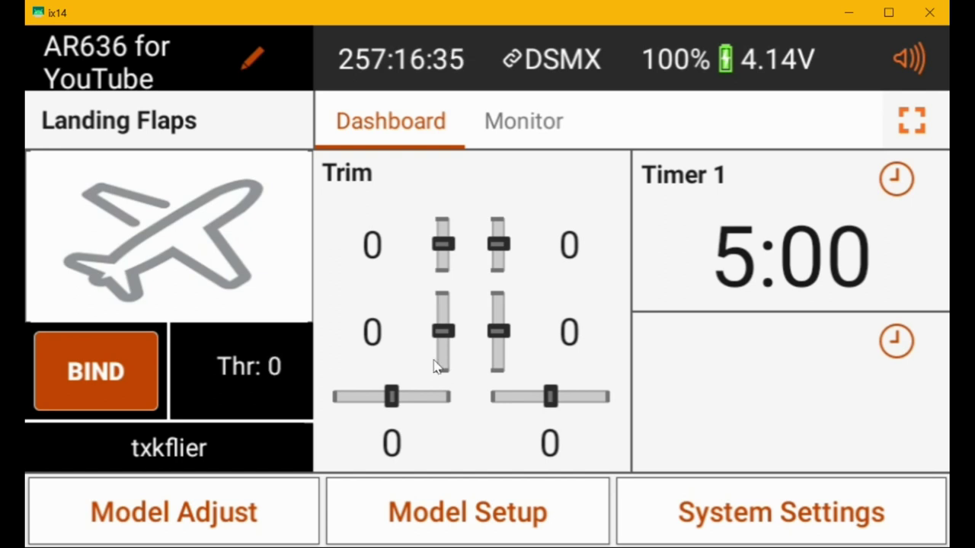
# Step: Open the THR>ELE Mix from the model's mixing settings
pyautogui.click(234, 520)
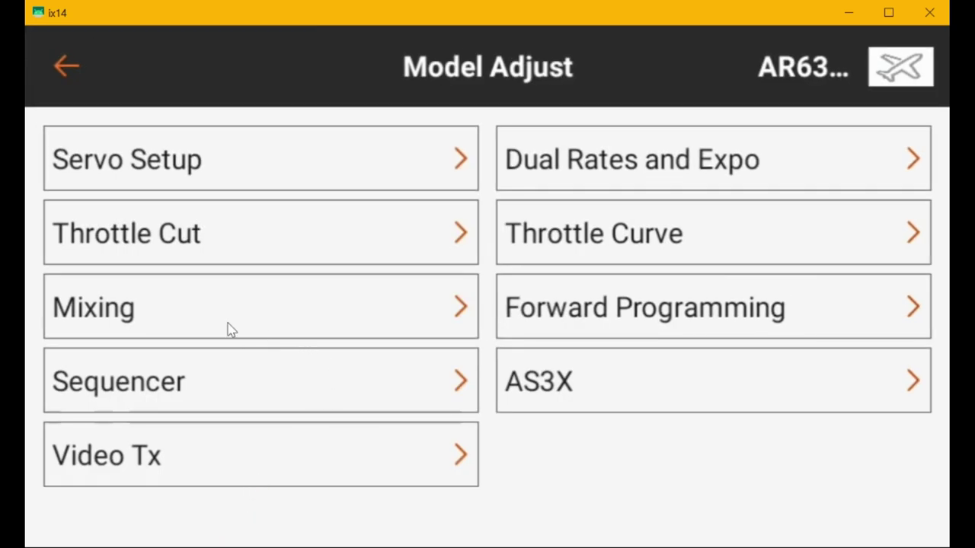
pyautogui.click(229, 321)
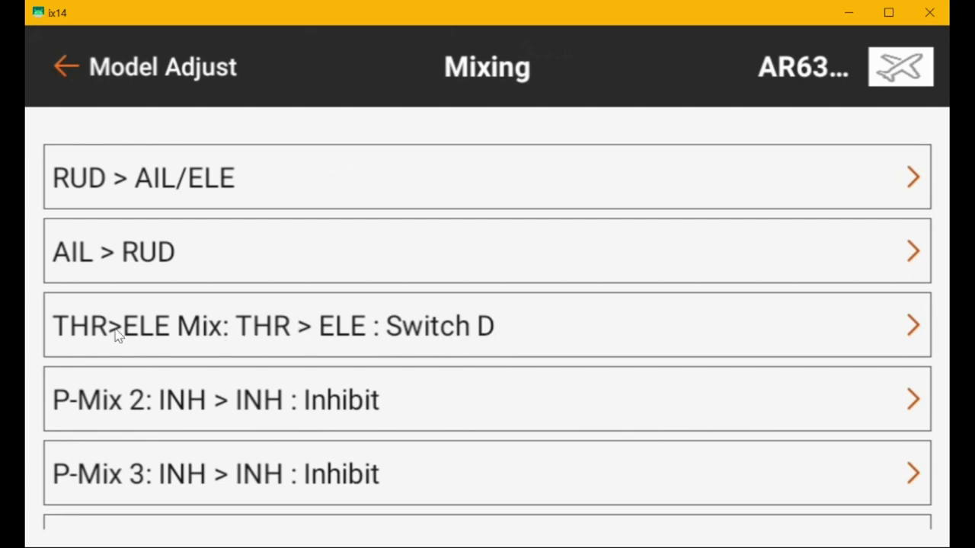
pyautogui.click(315, 332)
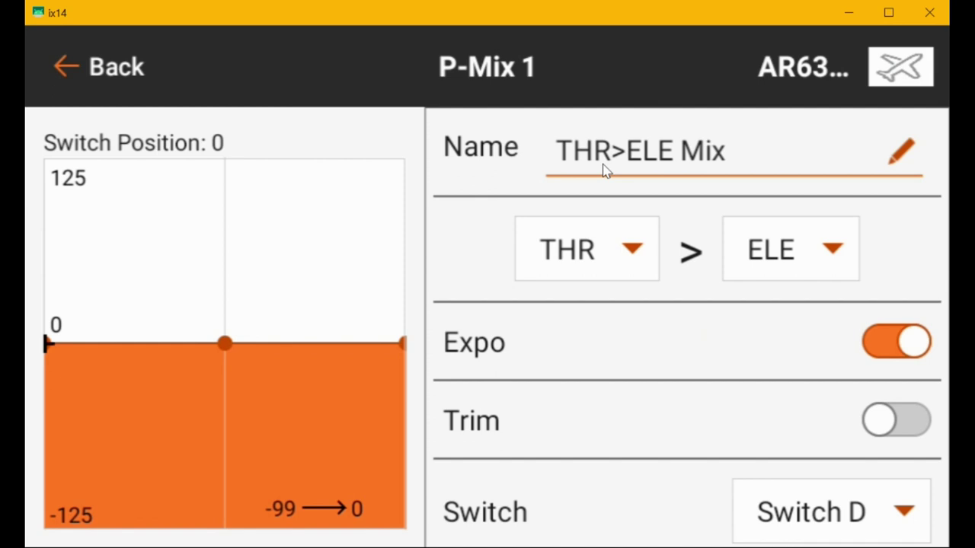
# Step: Examine the THR>ELE Mix's channels, Expo, Trim and Switch D settings and the curve points for switch position 0
pyautogui.scroll(-2, 583, 259)
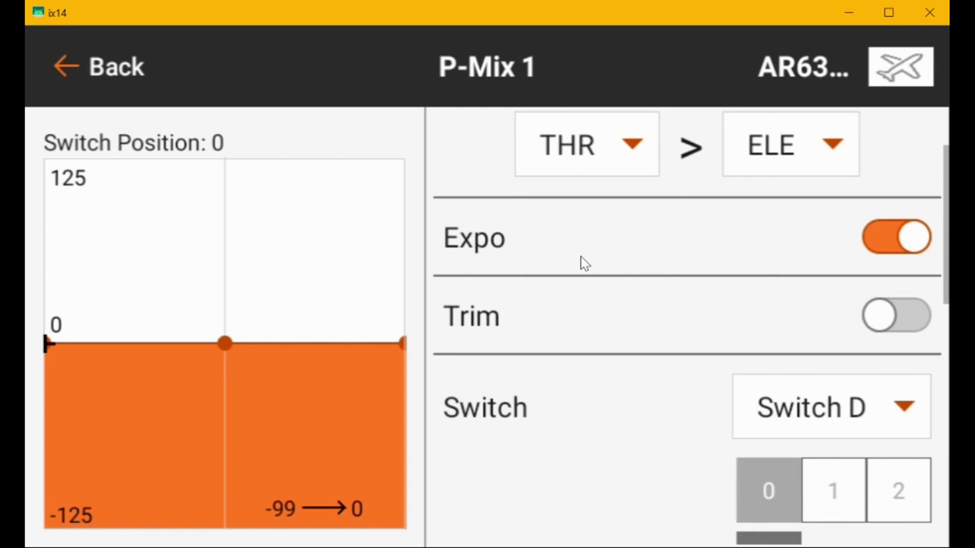
pyautogui.scroll(2, 579, 258)
pyautogui.scroll(-4, 571, 272)
pyautogui.scroll(-2, 571, 273)
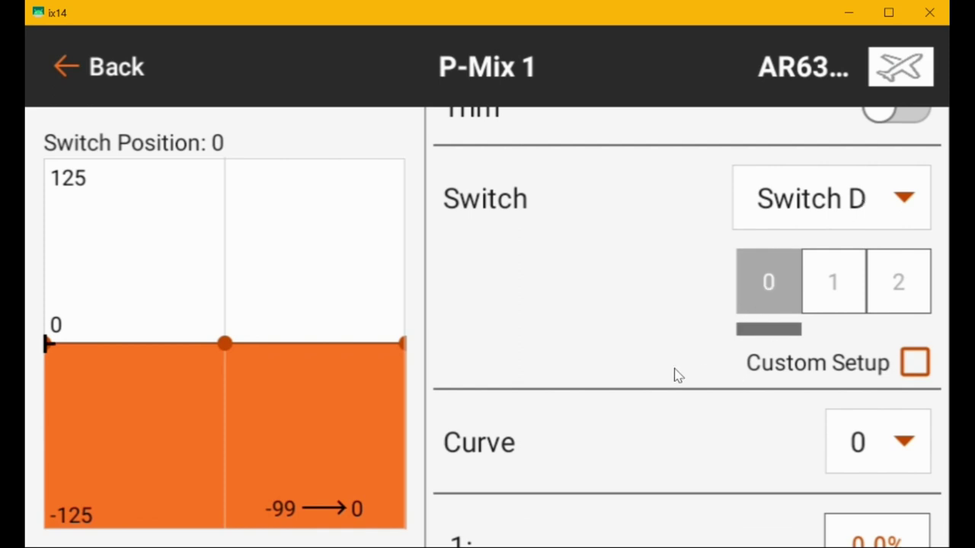
pyautogui.scroll(-2, 673, 377)
pyautogui.scroll(-2, 805, 358)
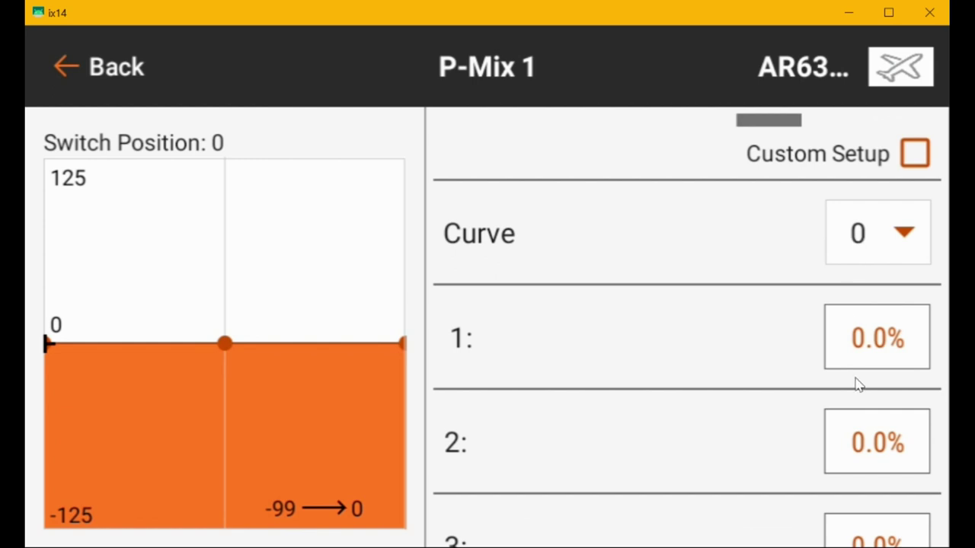
pyautogui.scroll(-1, 856, 383)
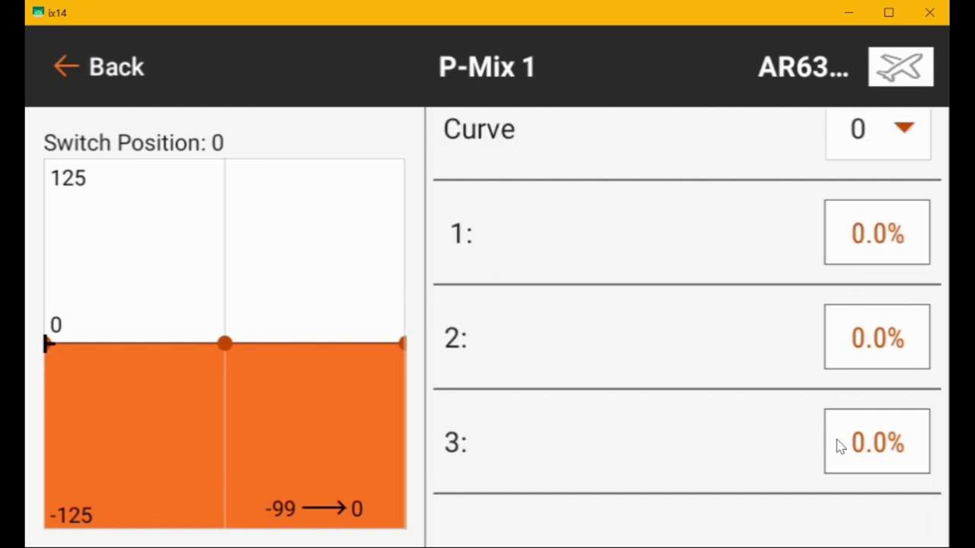
pyautogui.scroll(3, 840, 446)
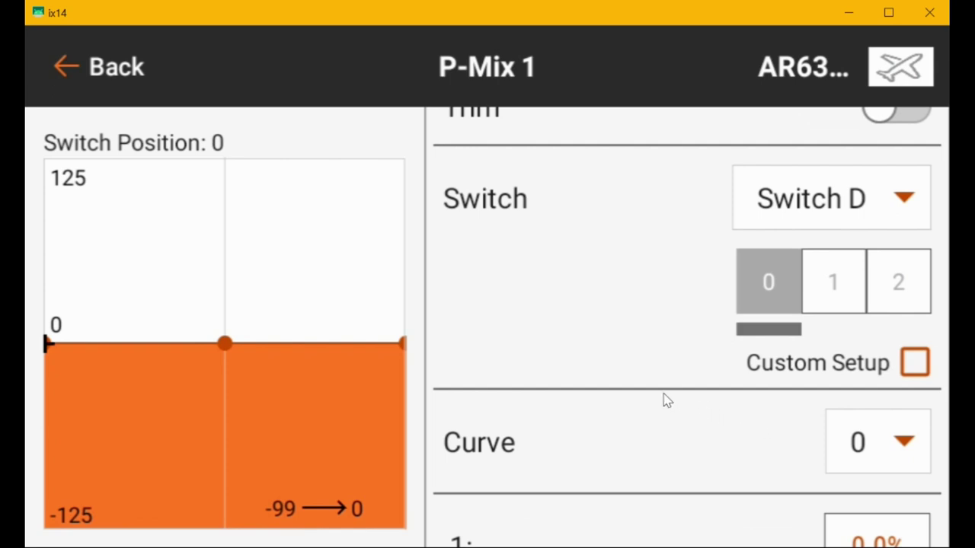
# Step: Review the mix's curve assignment and all three point values for switch position 1
pyautogui.scroll(2, 668, 382)
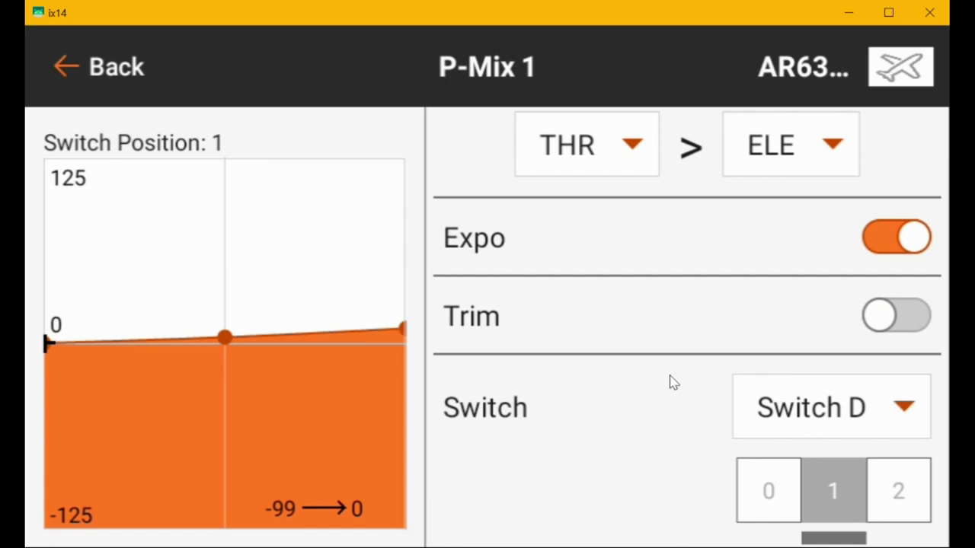
pyautogui.scroll(-2, 725, 396)
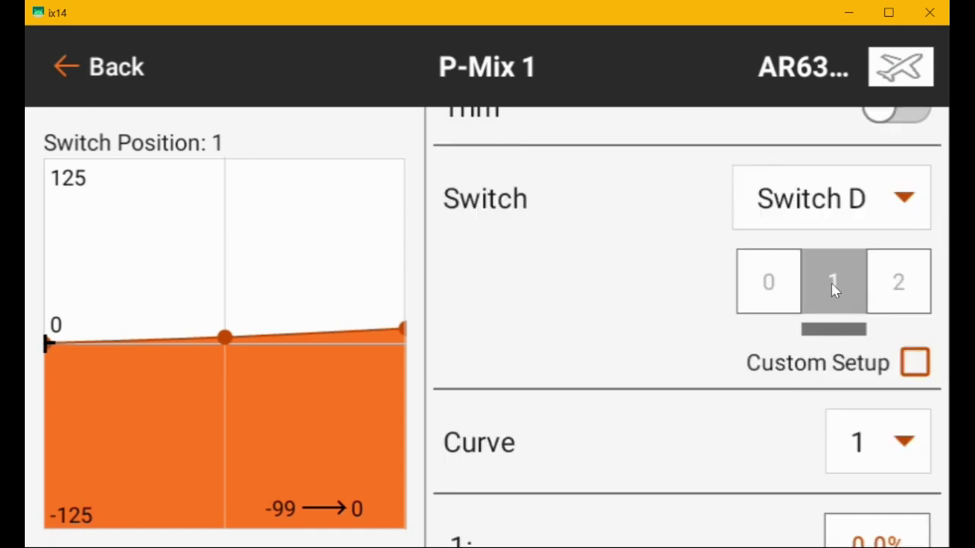
pyautogui.scroll(-2, 831, 287)
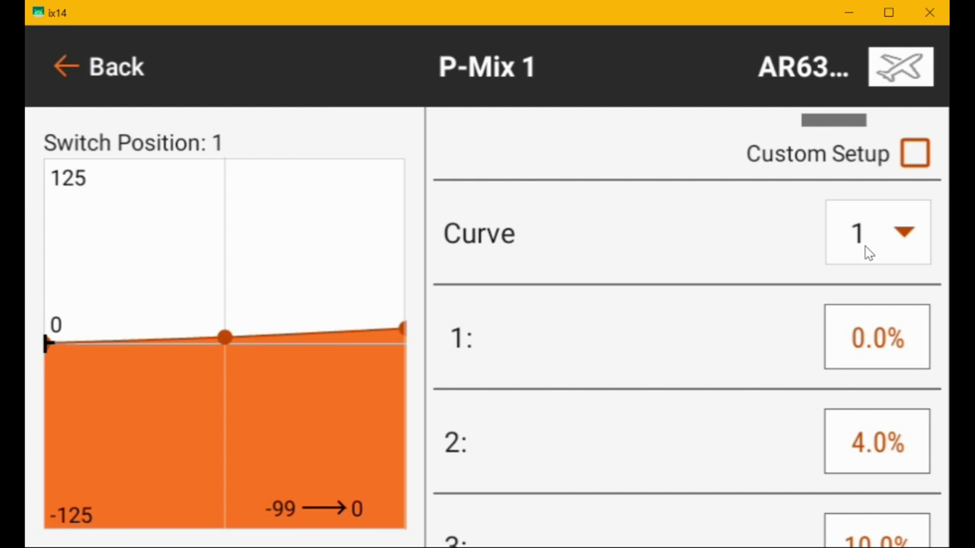
pyautogui.scroll(-1, 696, 263)
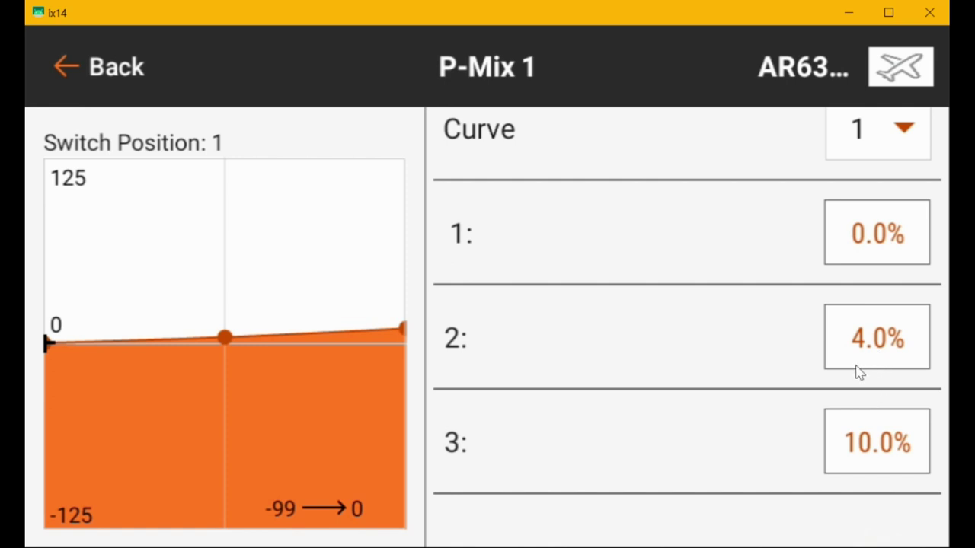
pyautogui.scroll(-3, 844, 374)
pyautogui.scroll(8, 777, 393)
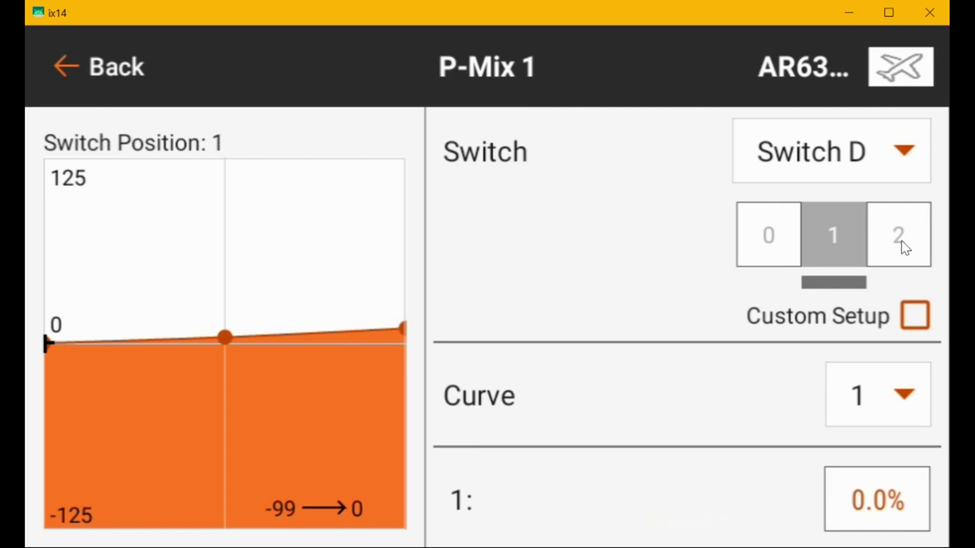
# Step: Switch the mix to position 2 and examine its curve points and the options for adding a point or resetting
pyautogui.click(903, 247)
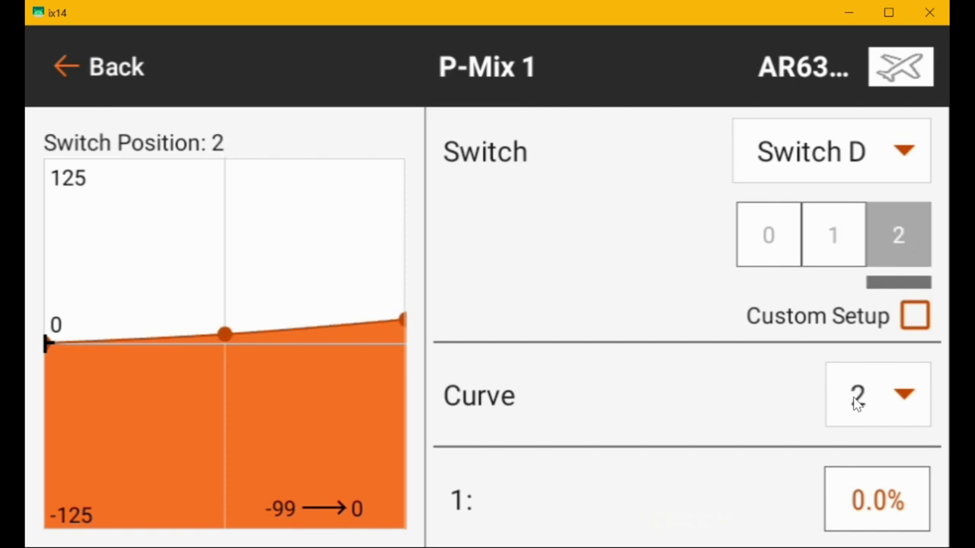
pyautogui.scroll(-2, 855, 404)
pyautogui.scroll(1, 835, 398)
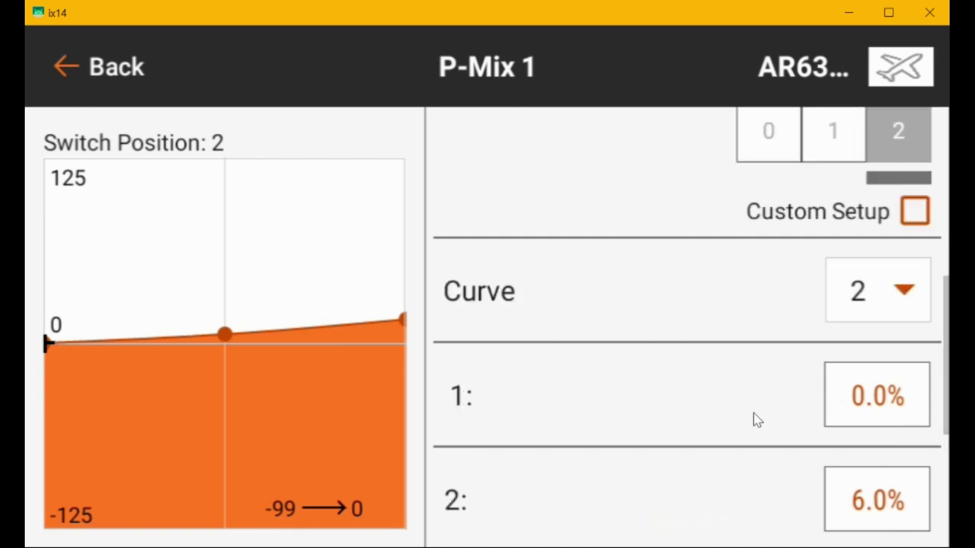
pyautogui.scroll(-2, 750, 415)
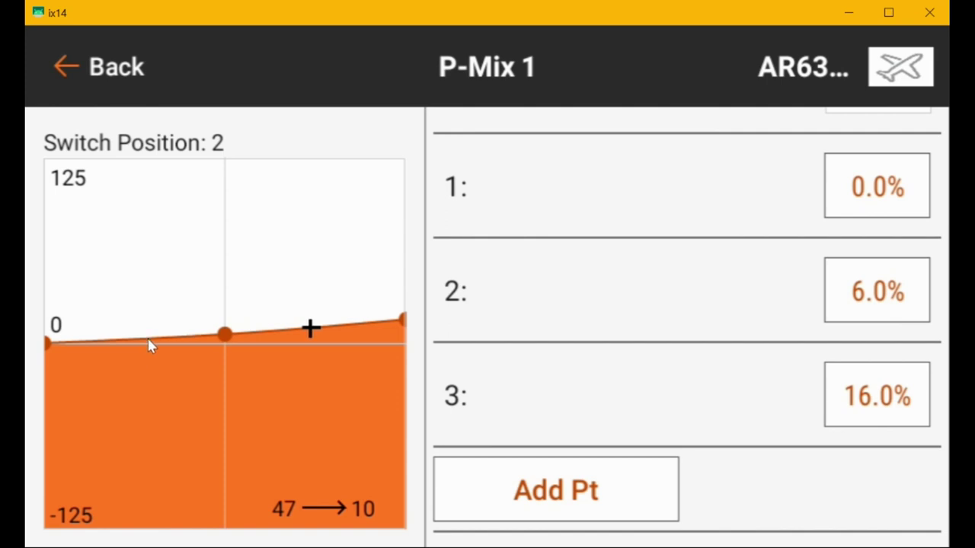
pyautogui.scroll(-1, 562, 376)
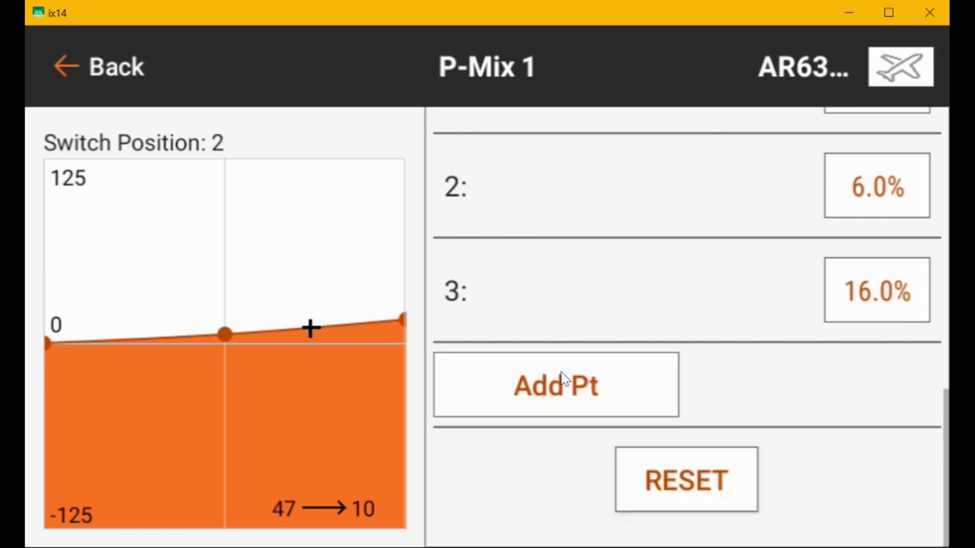
pyautogui.scroll(8, 561, 376)
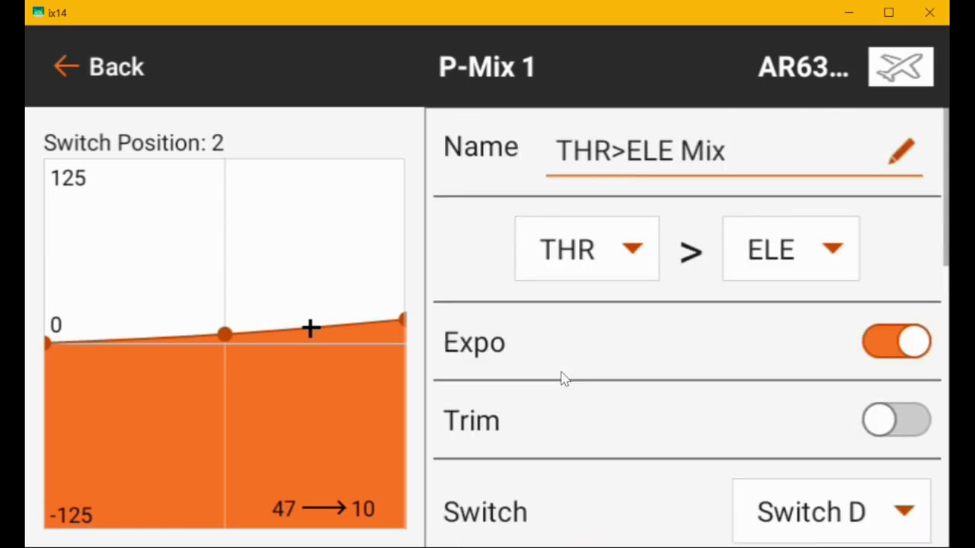
# Step: Leave the mixing settings for the home screen and show the channel monitor to check the elevator's response to throttle
pyautogui.click(62, 66)
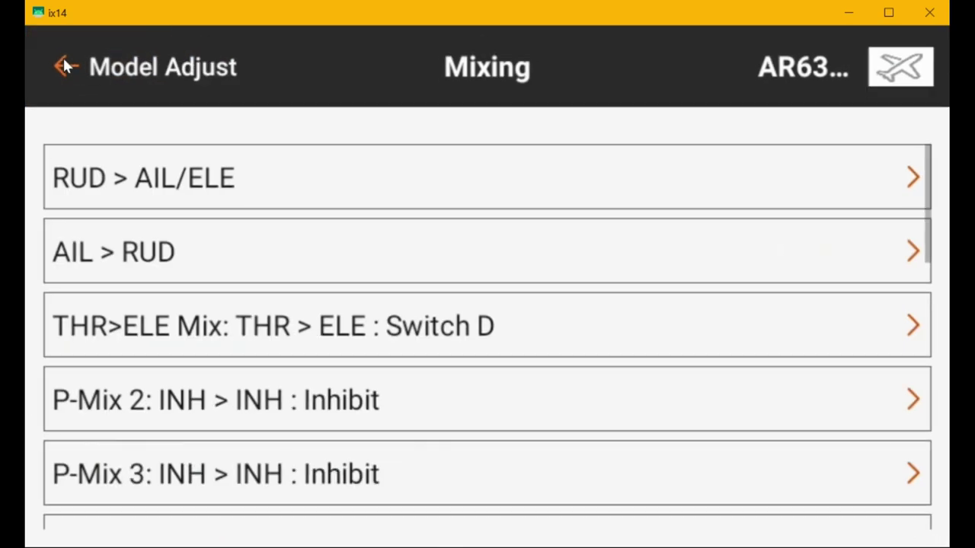
pyautogui.click(64, 67)
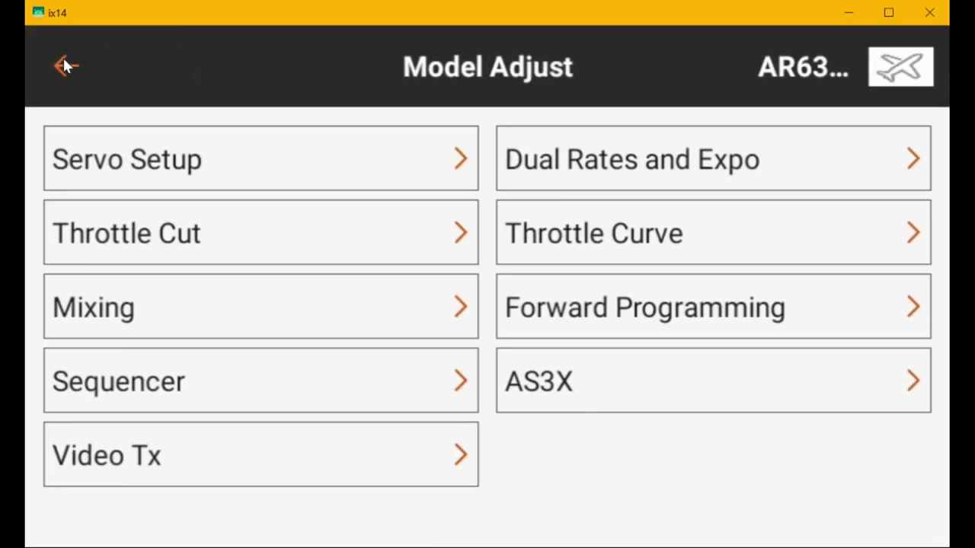
pyautogui.click(64, 67)
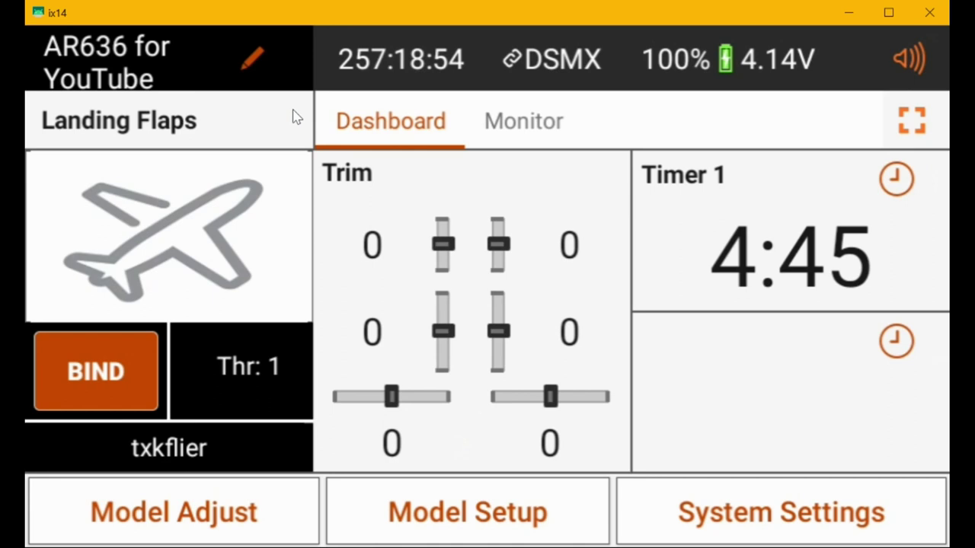
pyautogui.click(508, 124)
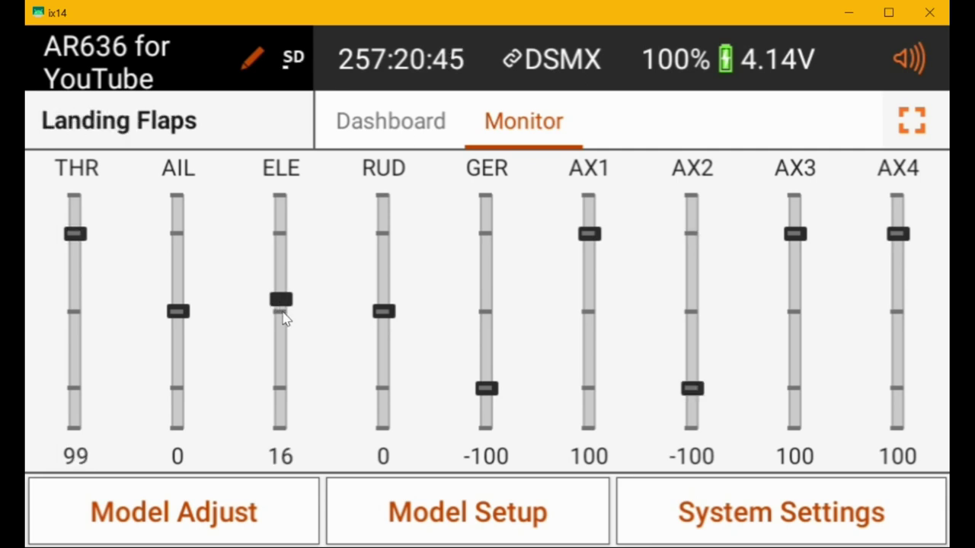
# Step: Reopen the THR>ELE Mix and check the curve point values for switch position 2
pyautogui.click(191, 524)
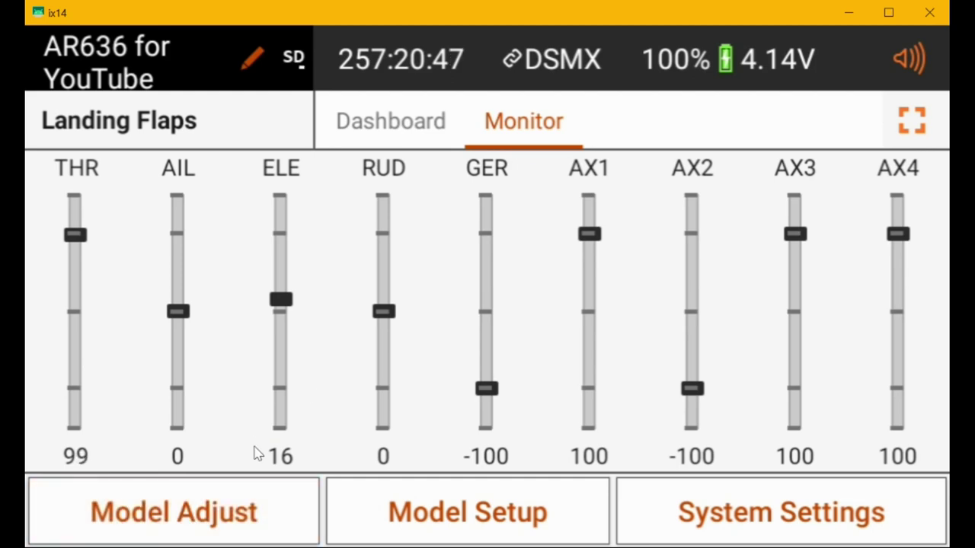
pyautogui.click(233, 311)
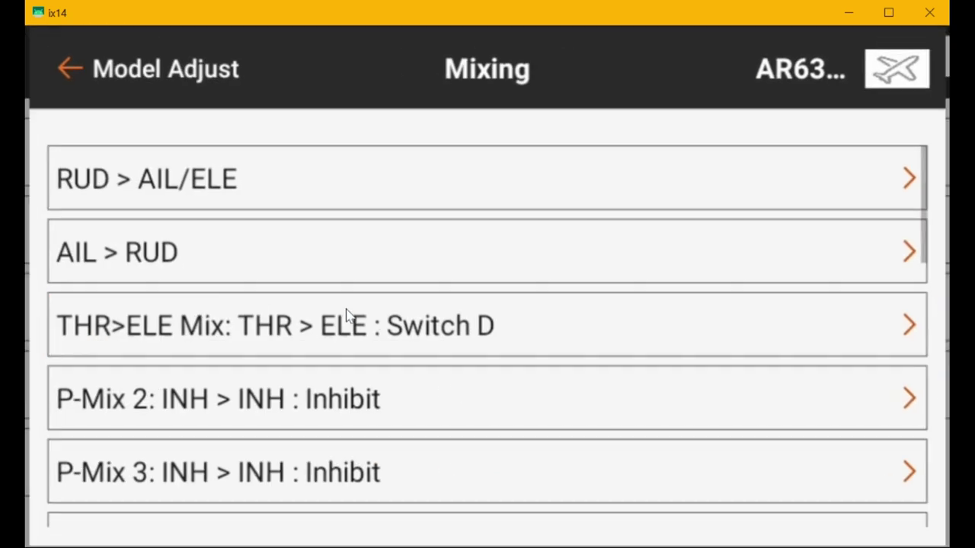
pyautogui.click(482, 326)
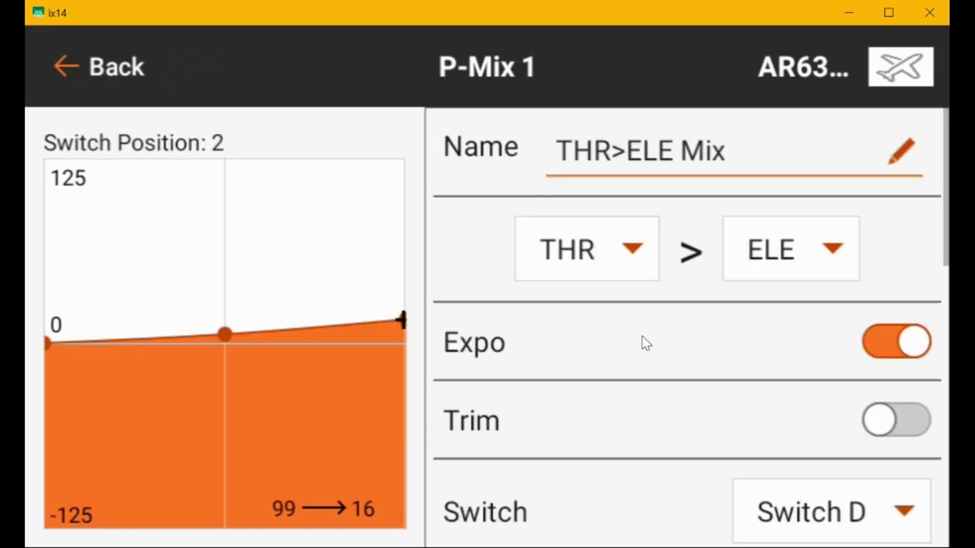
pyautogui.scroll(-6, 642, 342)
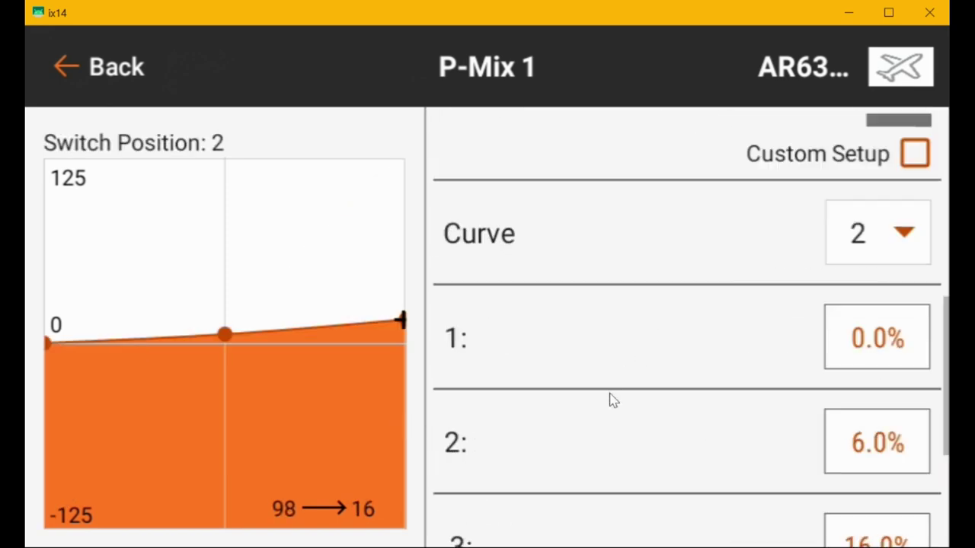
pyautogui.scroll(-2, 614, 401)
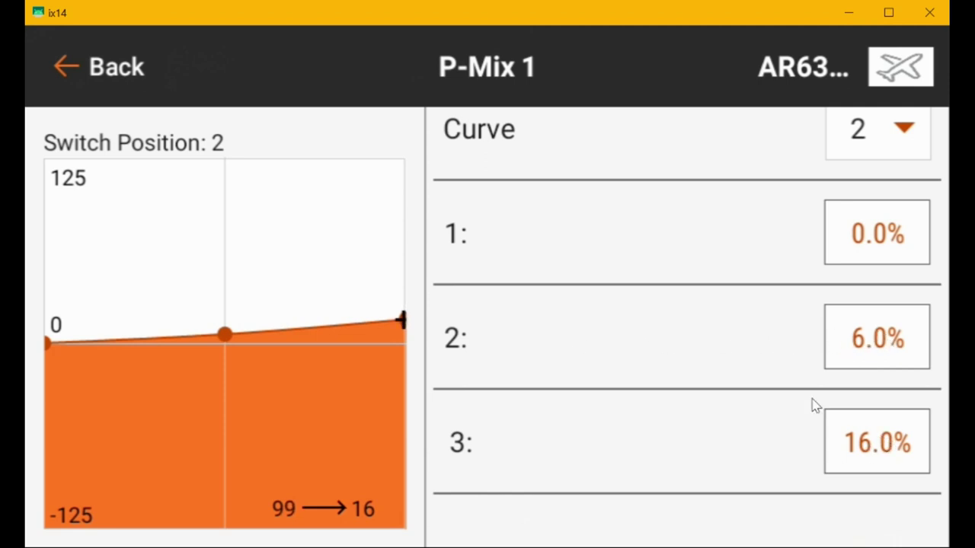
# Step: Compare the mix's curves across Switch D positions 2, 1 and 0, and return to the mix list
pyautogui.scroll(1, 628, 340)
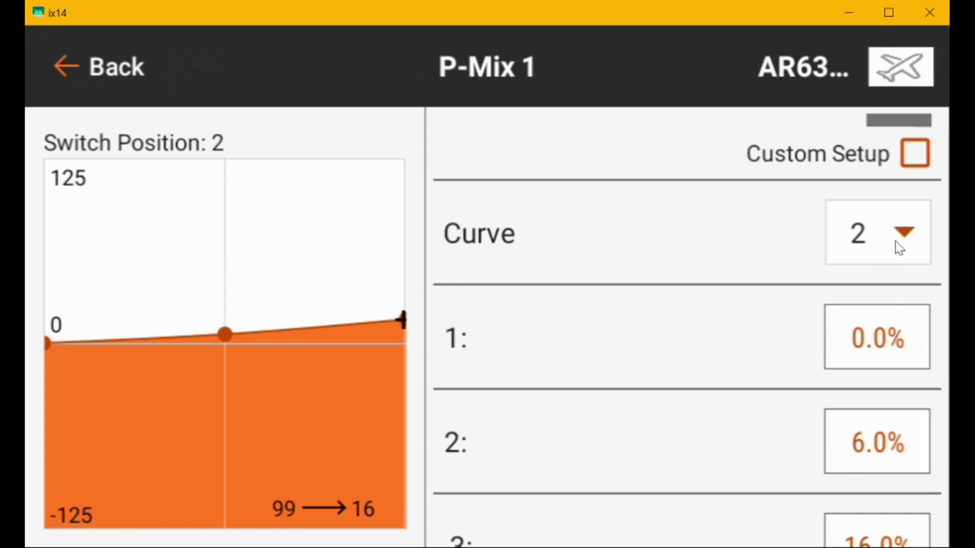
pyautogui.scroll(-1, 879, 246)
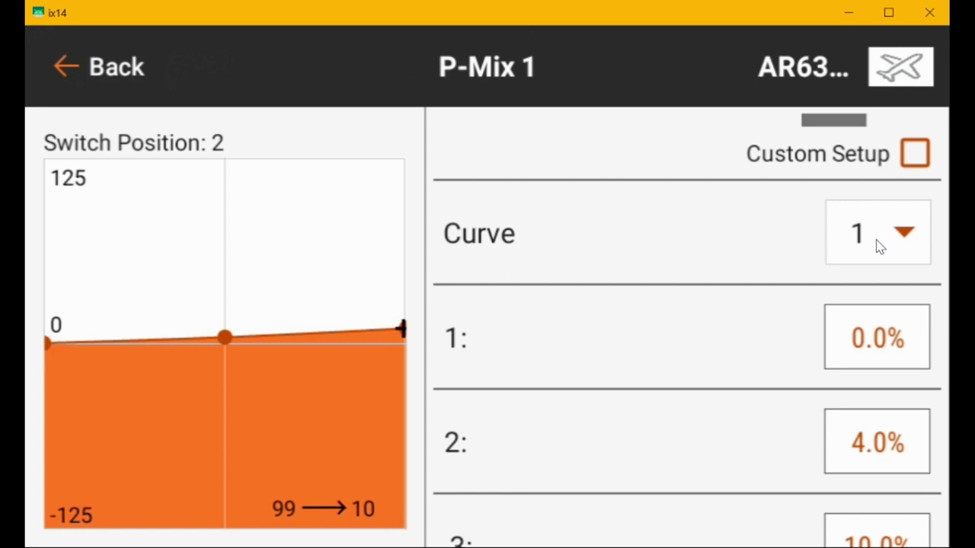
pyautogui.scroll(-1, 880, 246)
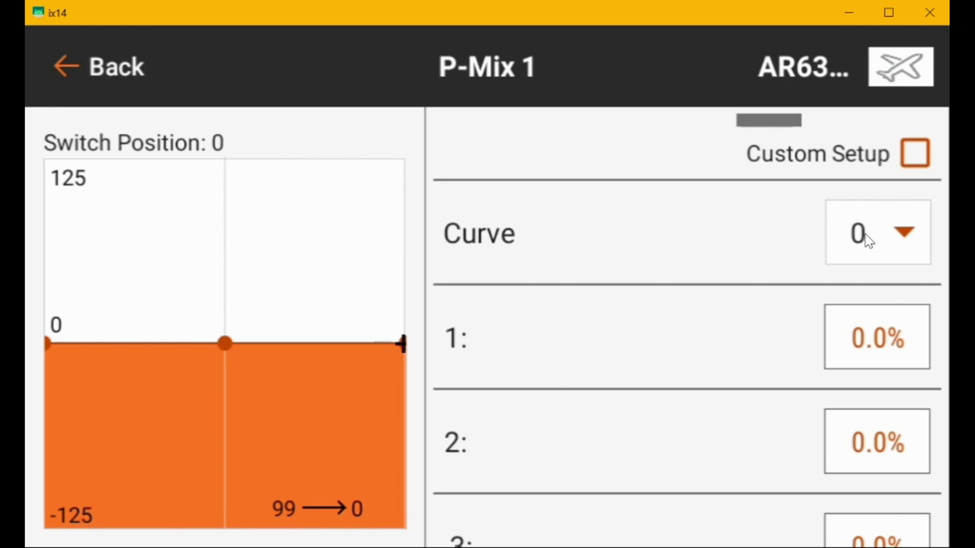
pyautogui.scroll(-1, 851, 464)
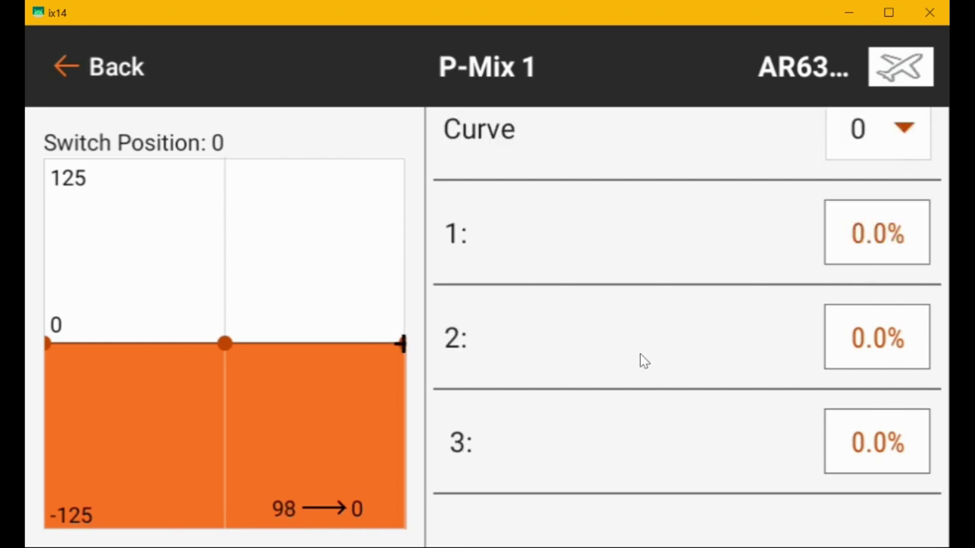
pyautogui.scroll(1, 640, 360)
pyautogui.scroll(2, 639, 361)
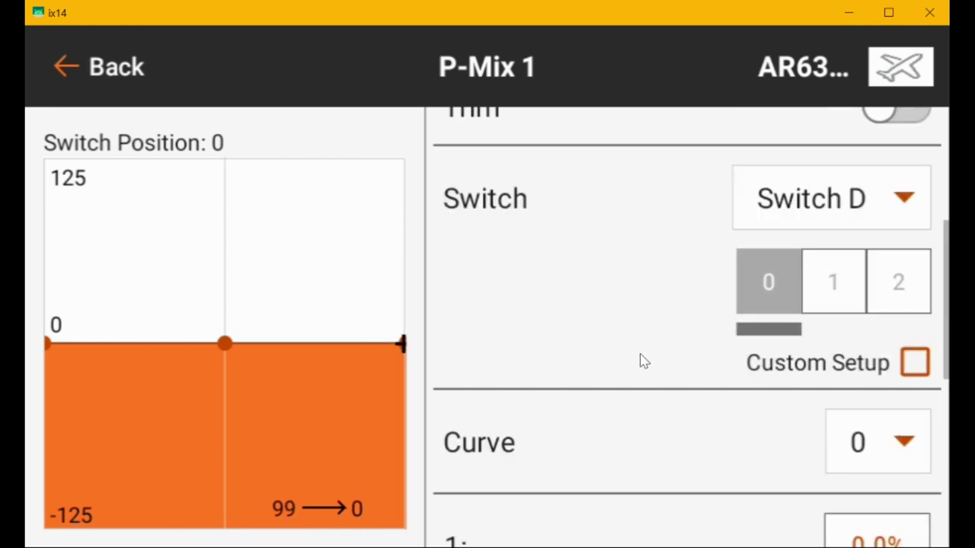
pyautogui.scroll(3, 640, 360)
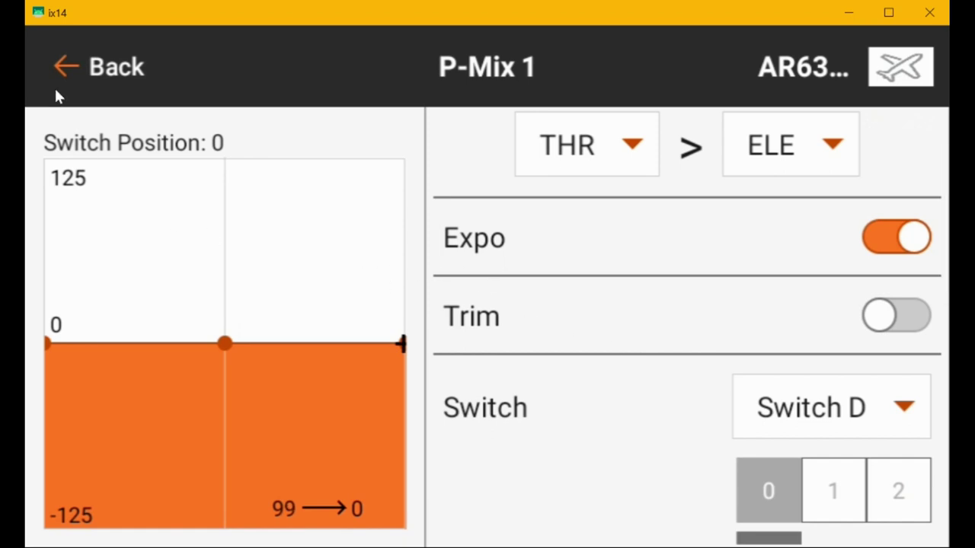
pyautogui.click(60, 65)
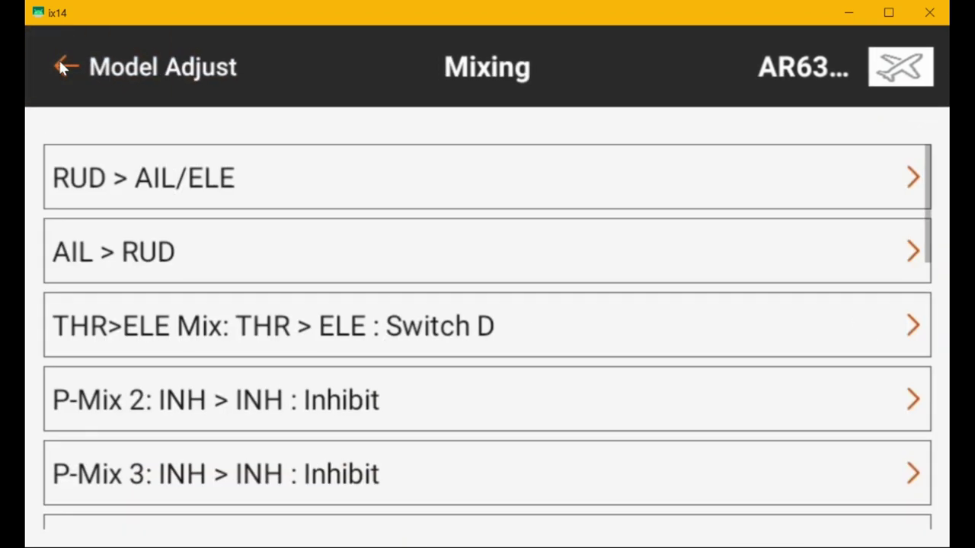